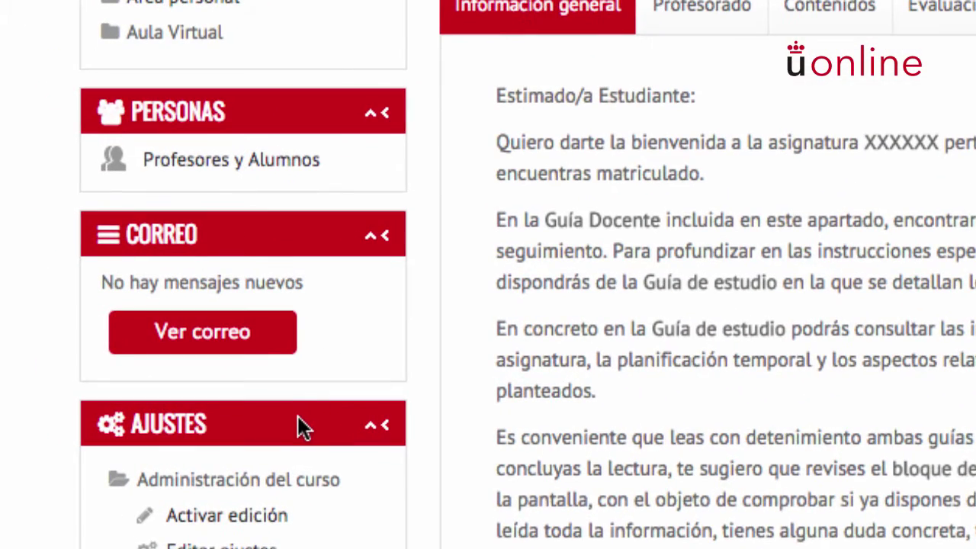
Open the course's question bank and select the category "tema 1"
scroll(298, 410, "down", 5)
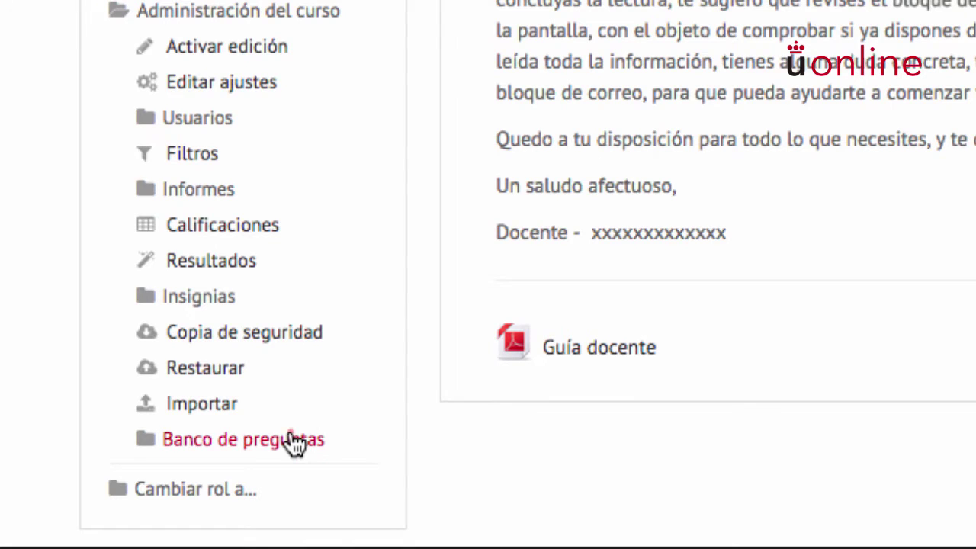
left_click(295, 441)
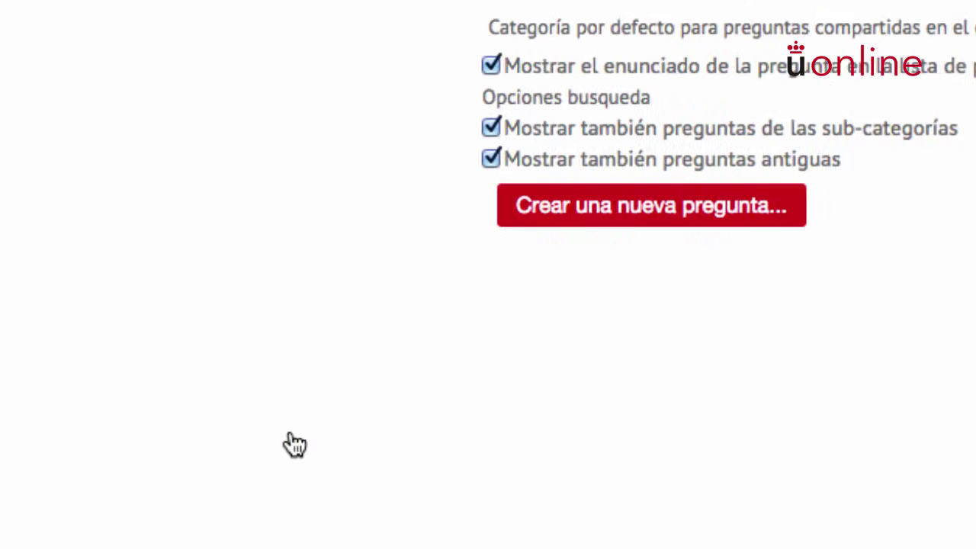
scroll(294, 444, "down", 3)
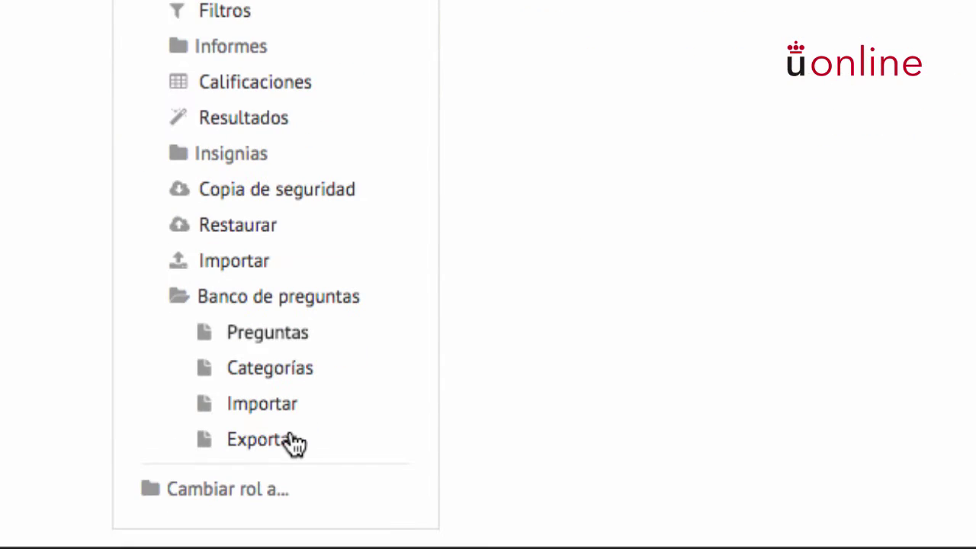
left_click(281, 342)
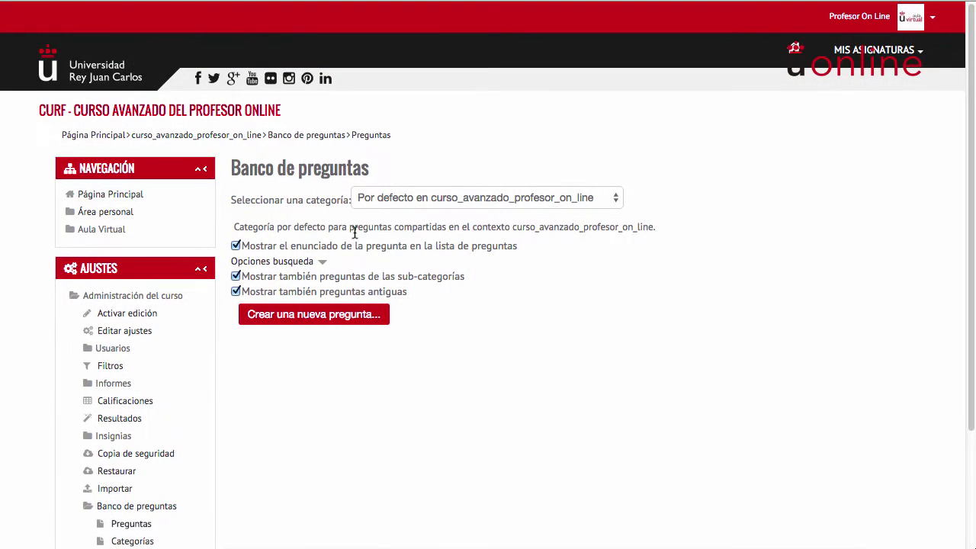
left_click(477, 205)
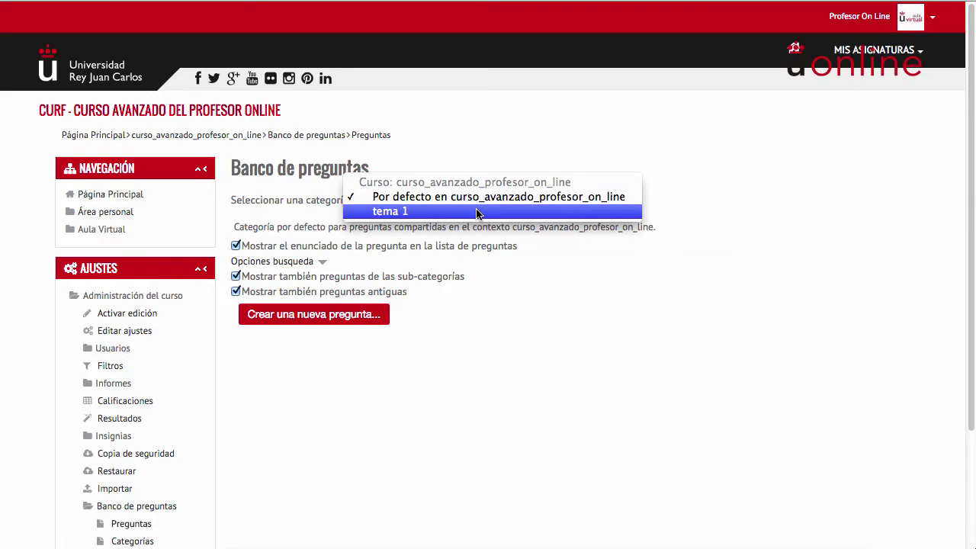
left_click(477, 212)
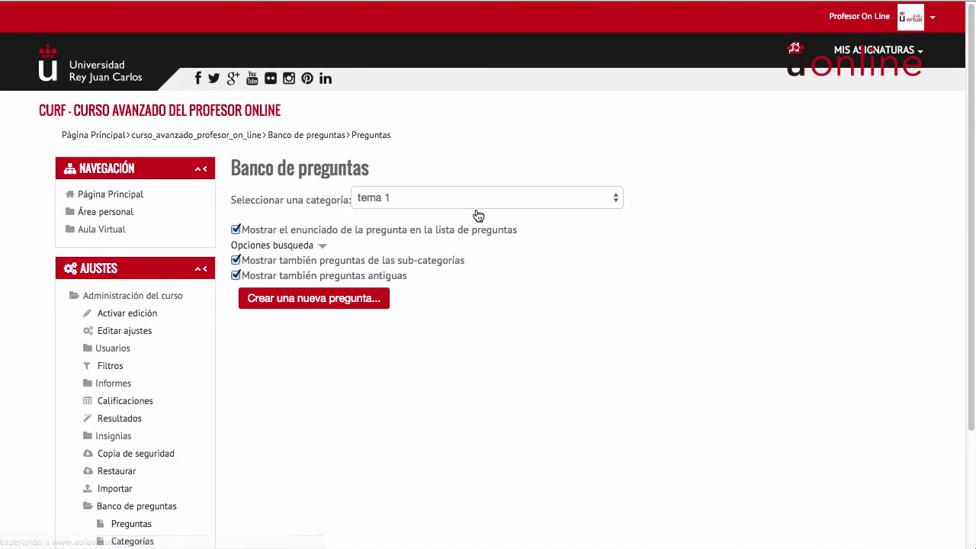
Start a new question of the type "Opción múltiple" in the selected category
left_click(301, 304)
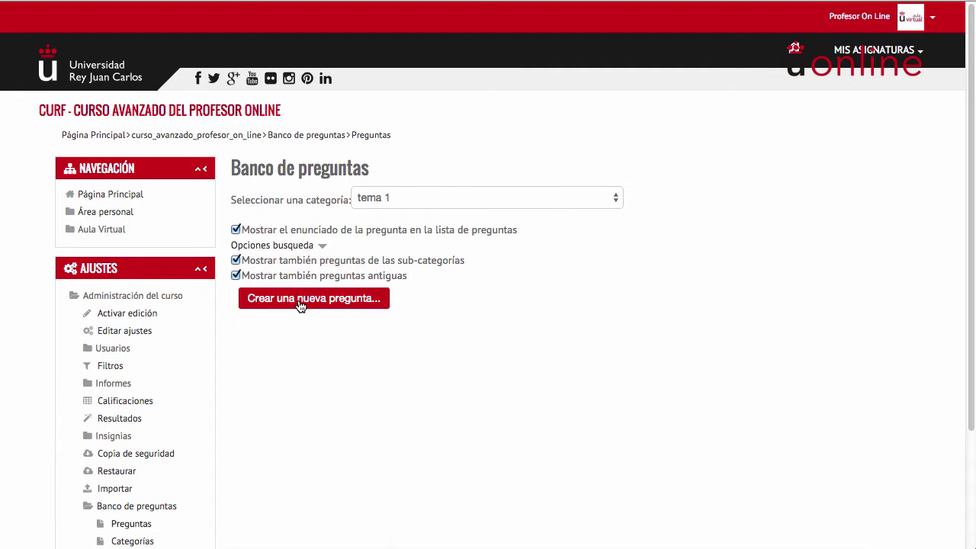
left_click(299, 304)
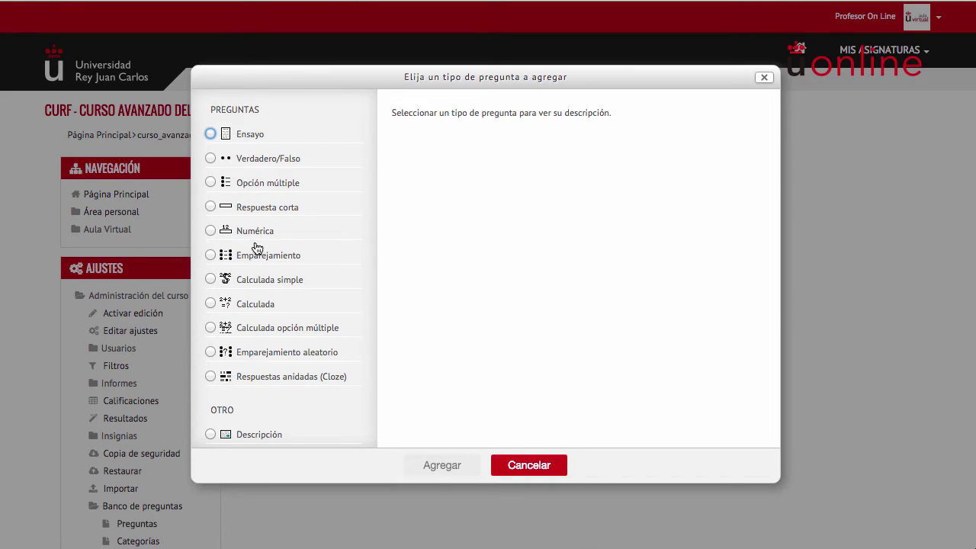
left_click(275, 186)
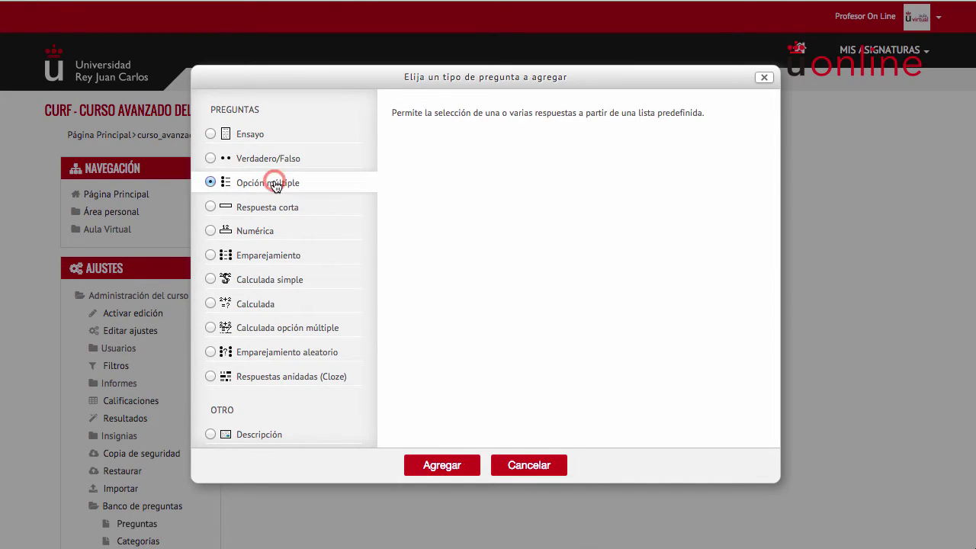
left_click(422, 464)
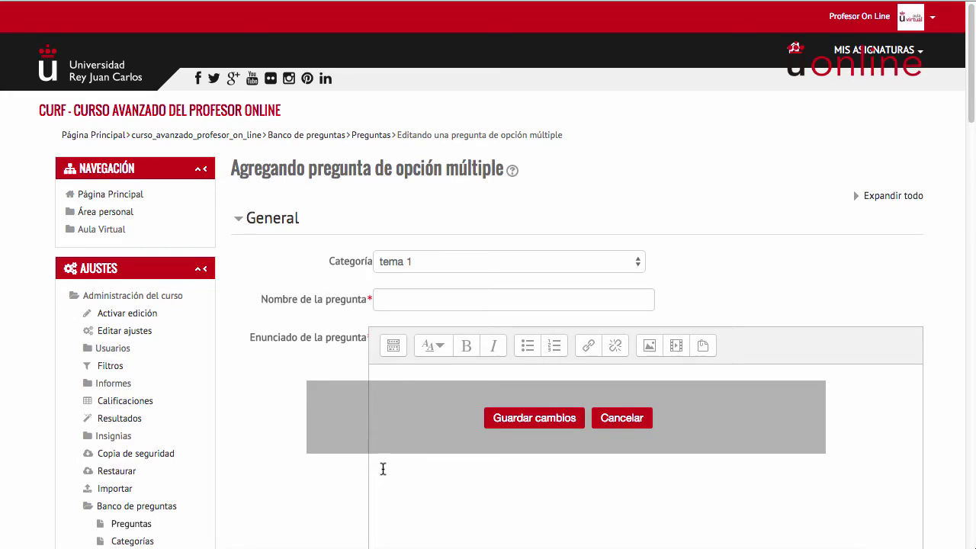
Choose "tema 1" as the question's category and name the question "Pregunta 3"
left_click(584, 263)
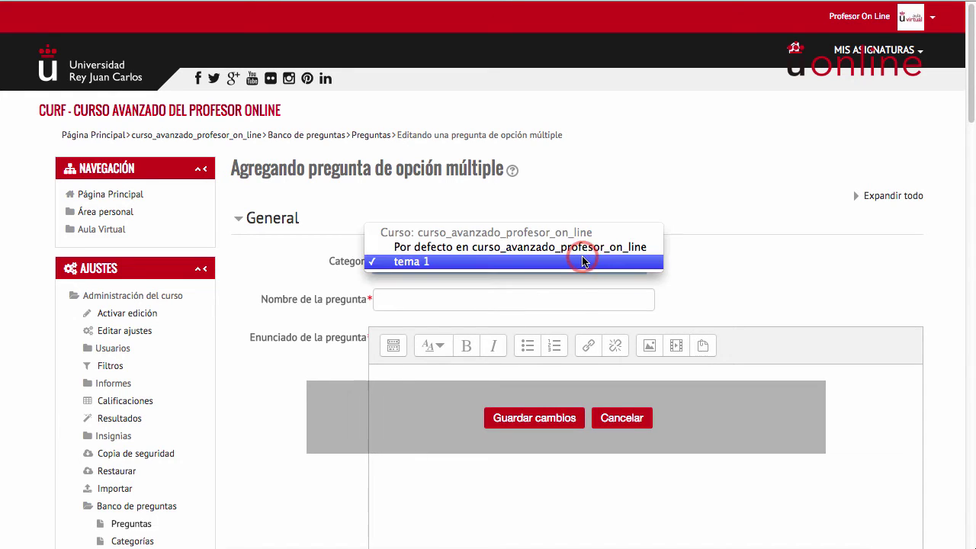
left_click(584, 263)
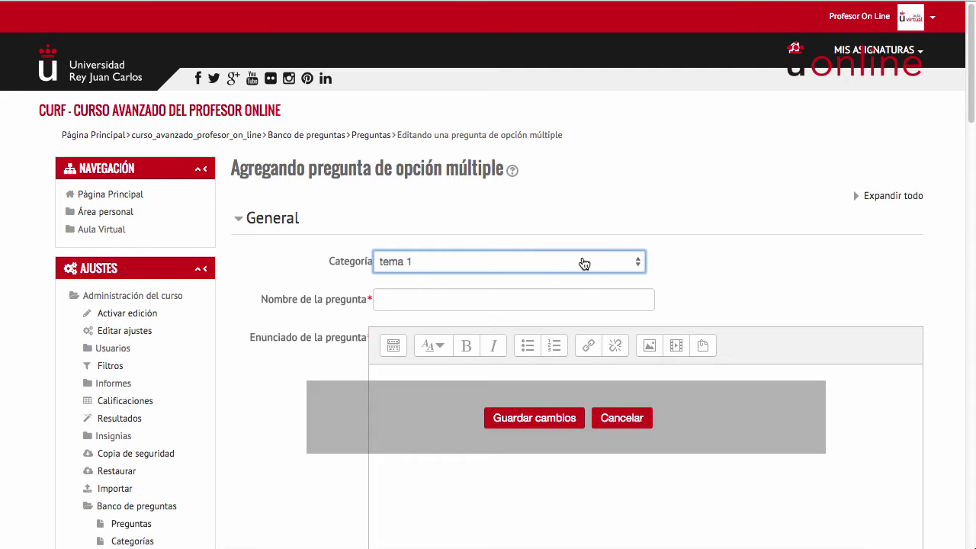
left_click(557, 298)
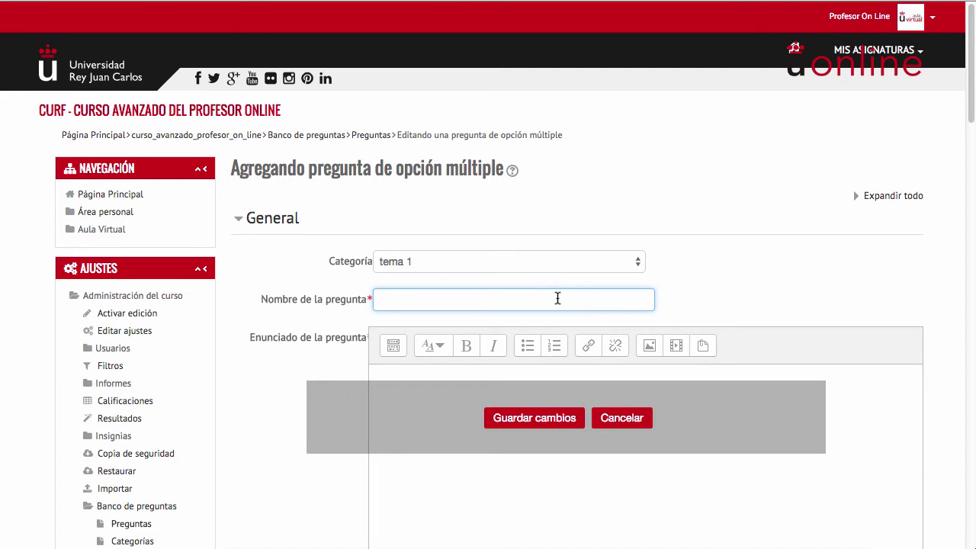
type("Pregunta 3")
Write the question text "¿Cuantos tipos de preguntas tiene Moodle?"
scroll(488, 354, "down", 1)
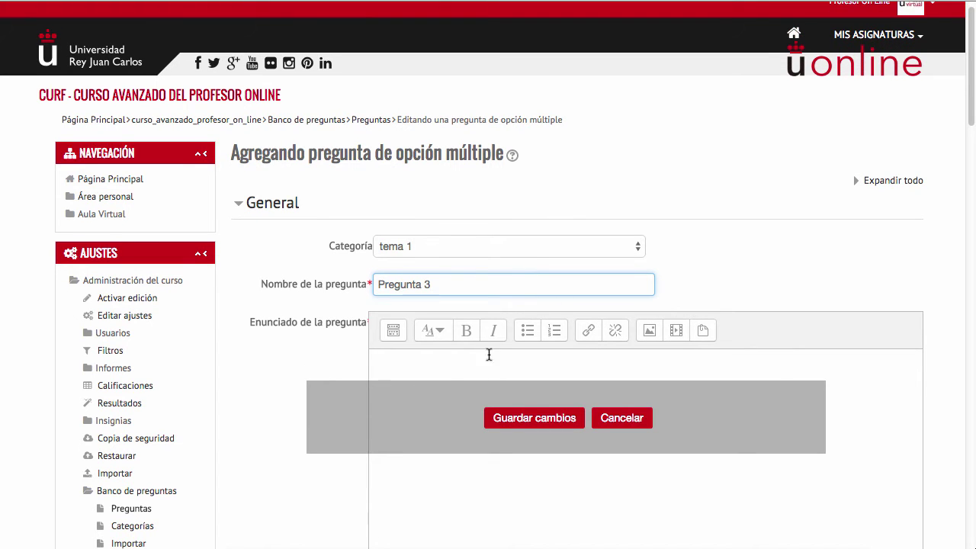
left_click(454, 368)
scroll(454, 368, "down", 4)
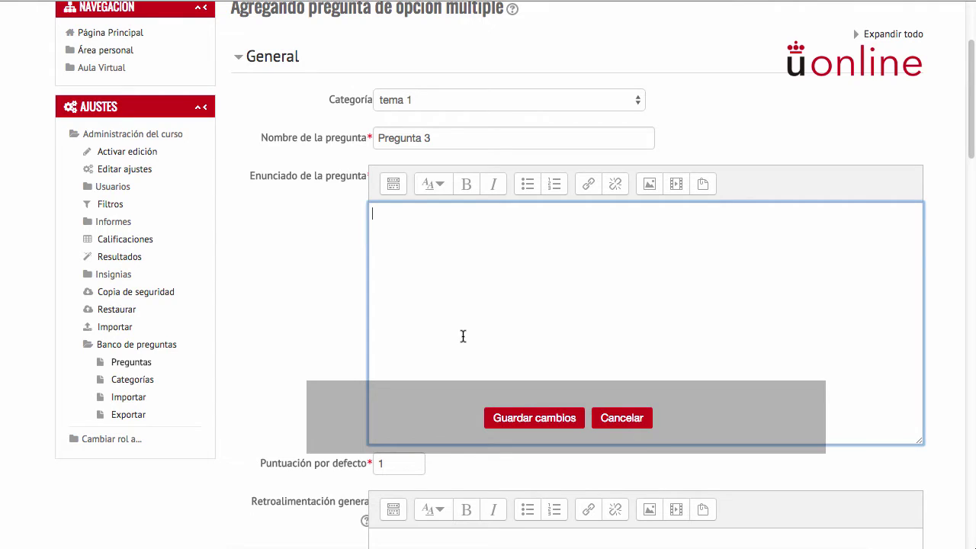
type("¿Cuantos ti")
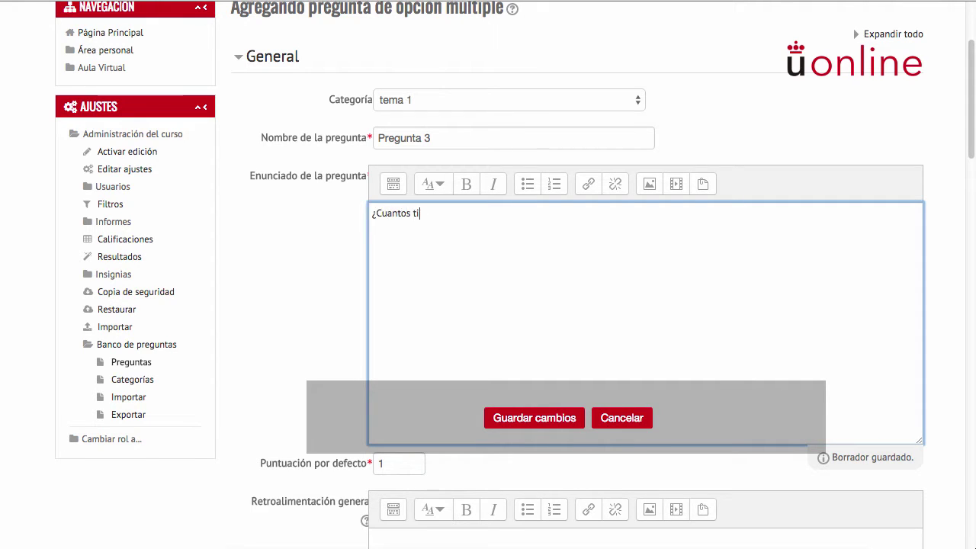
type("pos de preguntas ti")
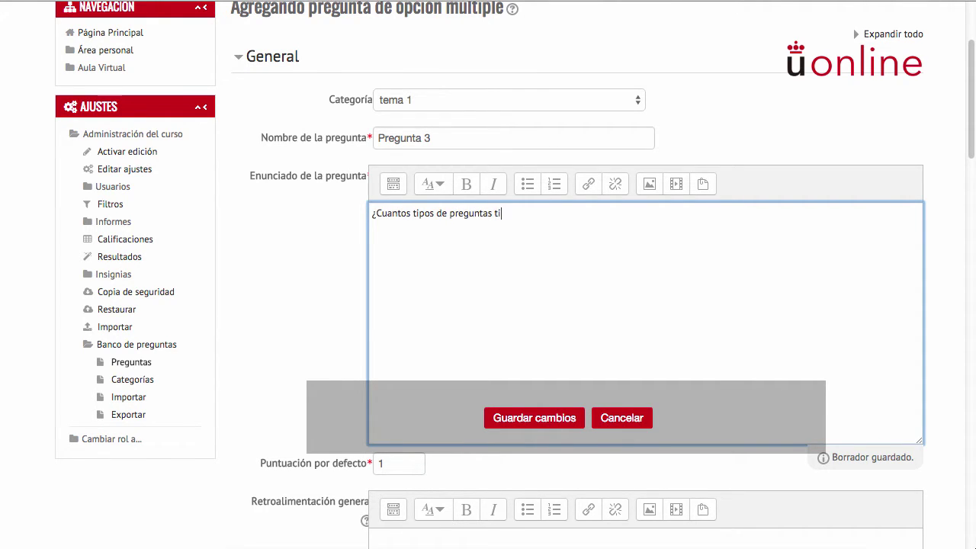
type("ene Moodle?")
Go through the default mark and general feedback fields, and choose "Sólo una respuesta" for the number of answers allowed
scroll(460, 335, "down", 5)
left_click(404, 230)
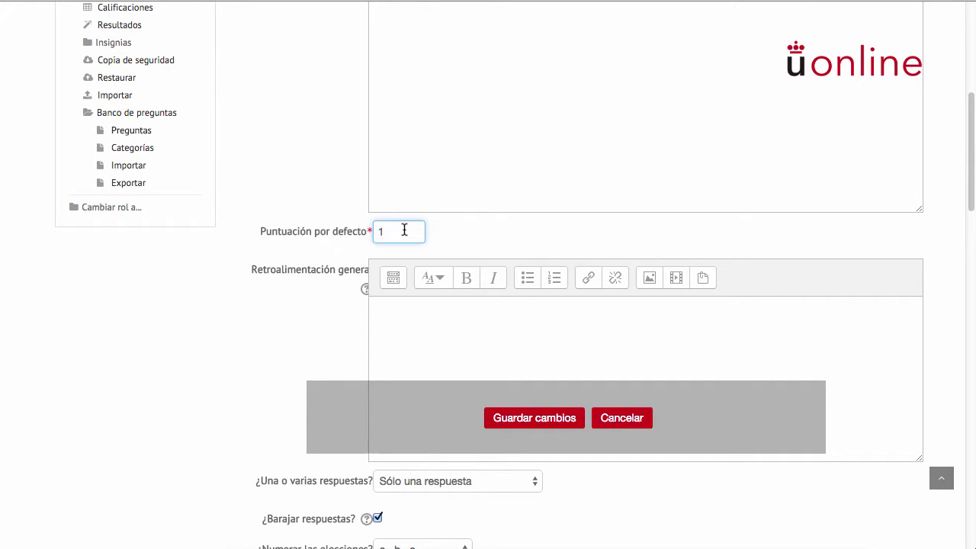
scroll(404, 229, "down", 3)
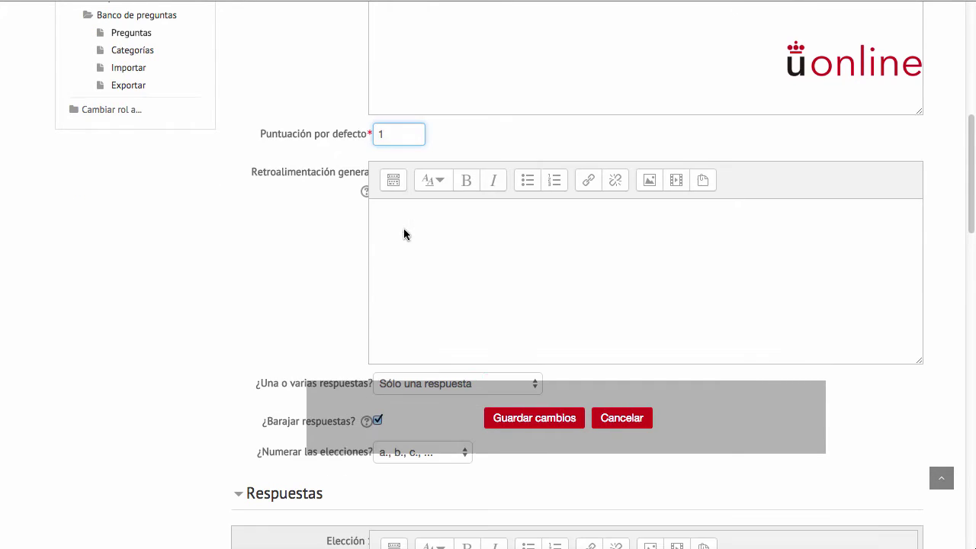
left_click(404, 229)
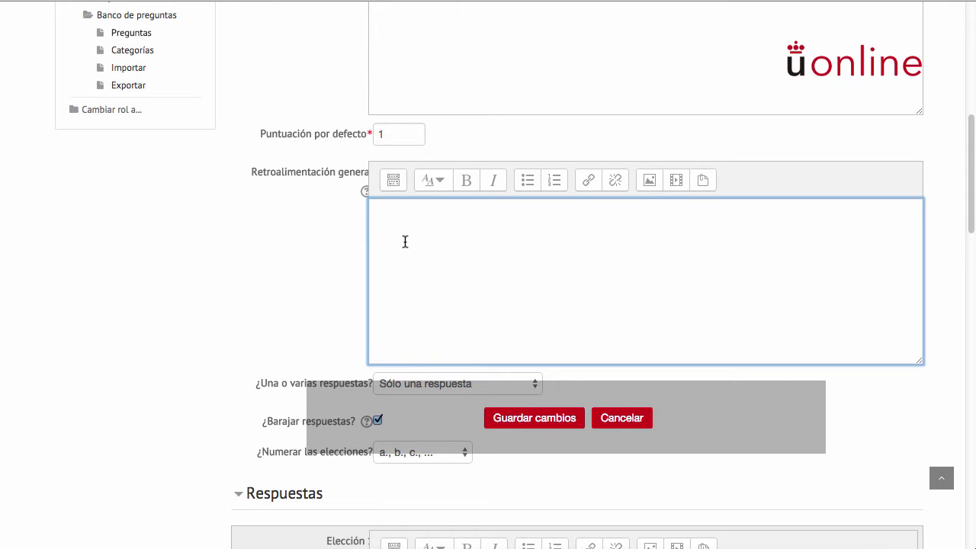
scroll(405, 242, "down", 3)
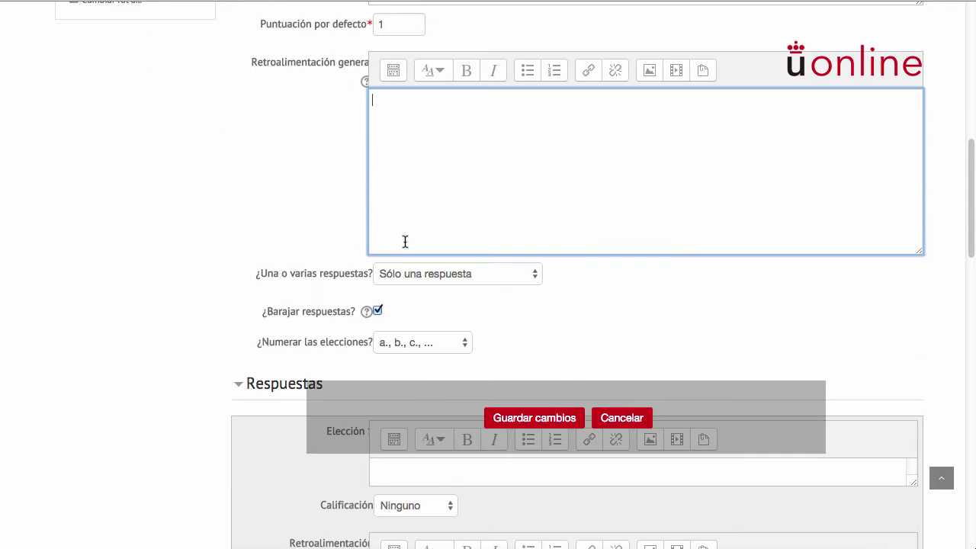
left_click(446, 276)
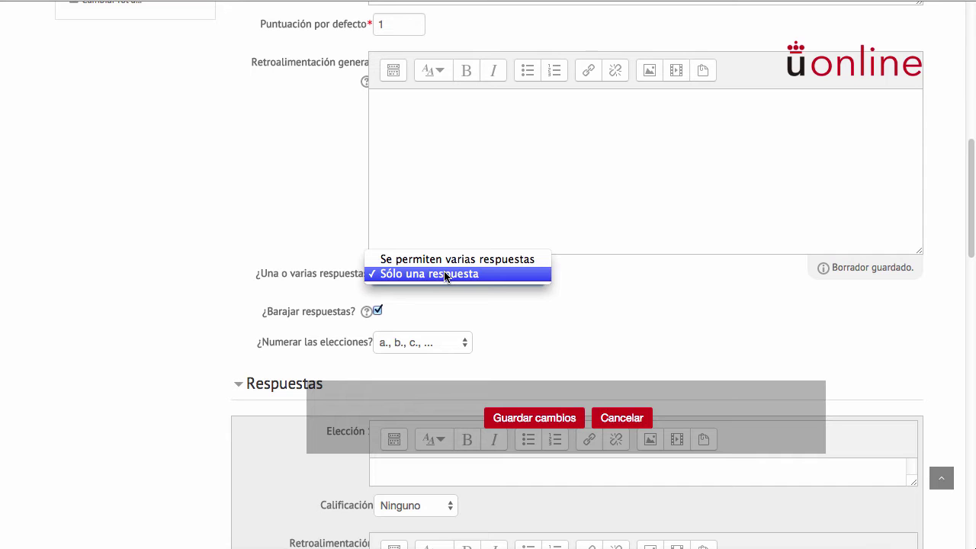
left_click(441, 274)
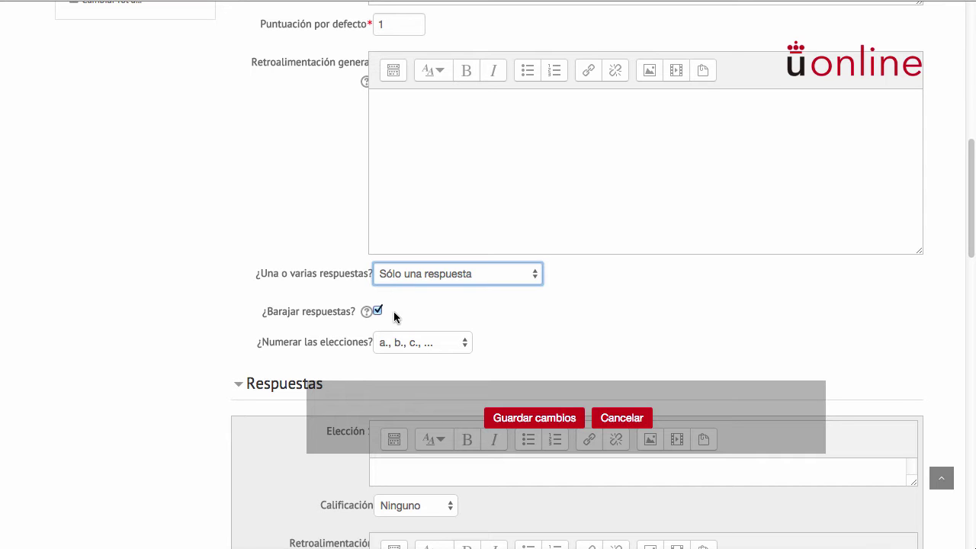
Enter 5 as the text of the first answer choice
scroll(395, 316, "down", 5)
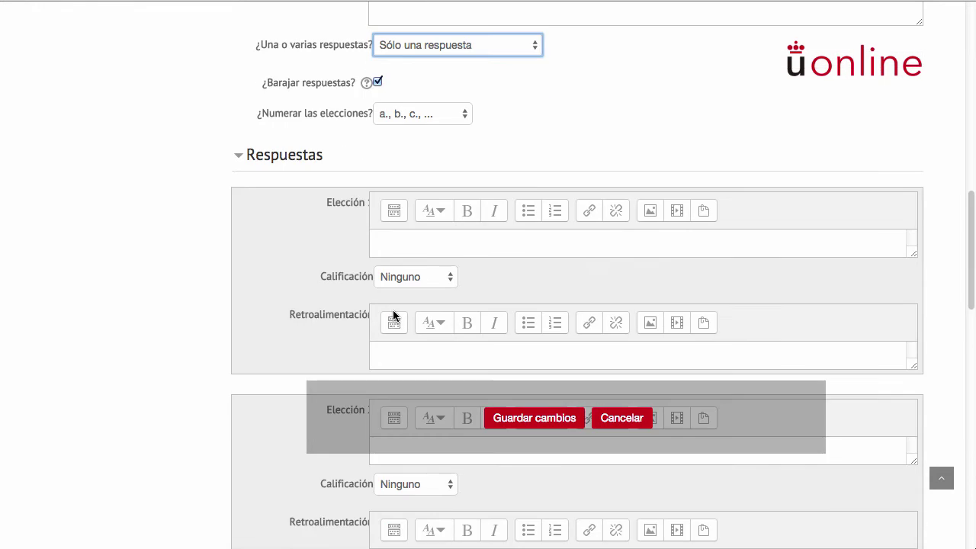
left_click(401, 252)
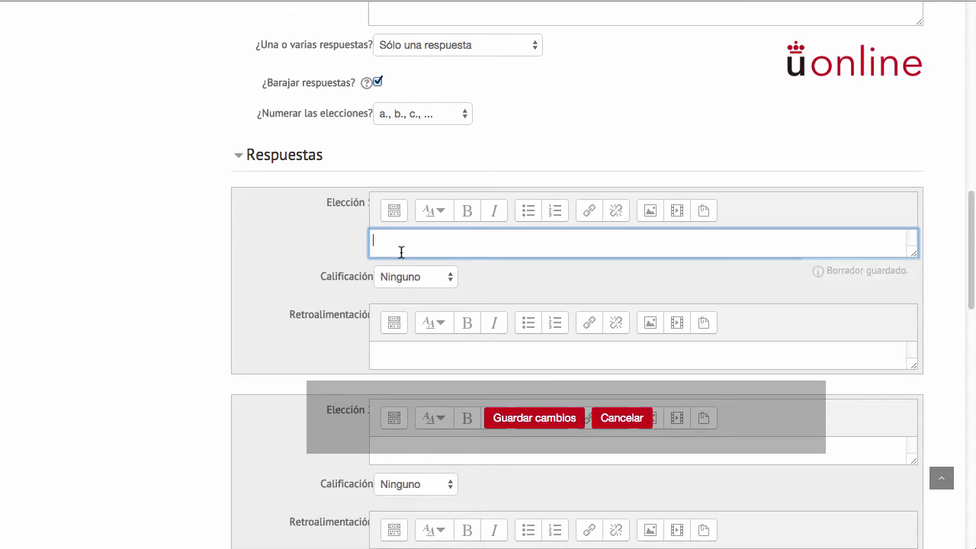
type("5")
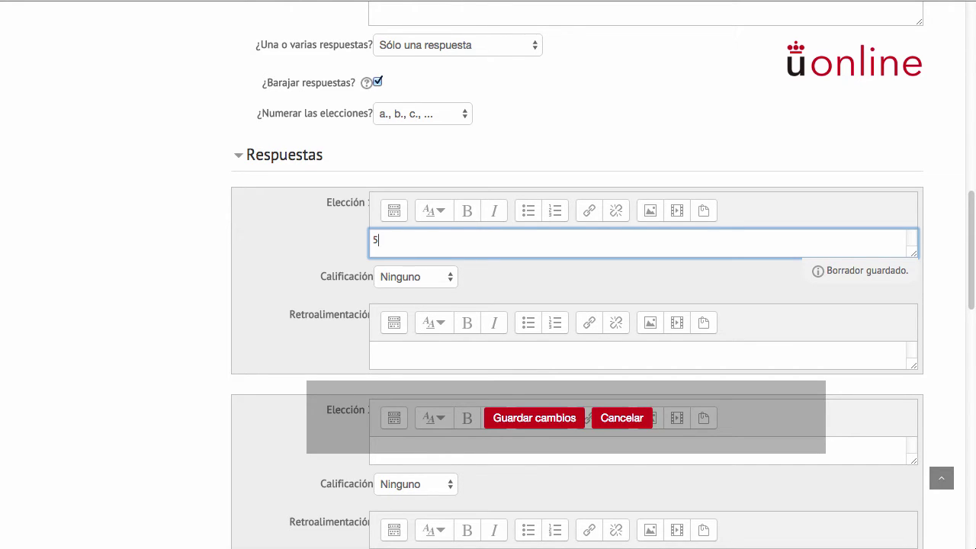
Examine the grade percentages available for the first answer choice and its feedback field
left_click(424, 282)
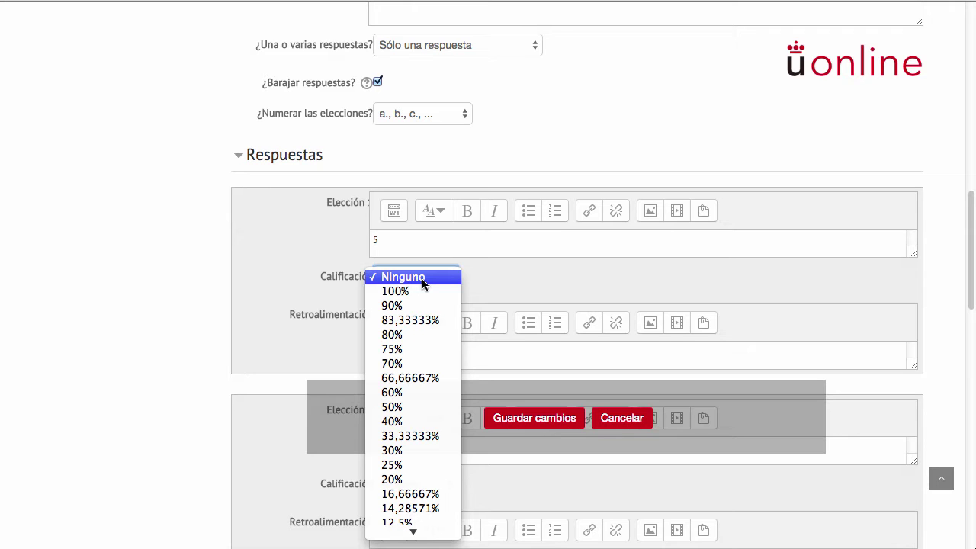
scroll(421, 278, "down", 10)
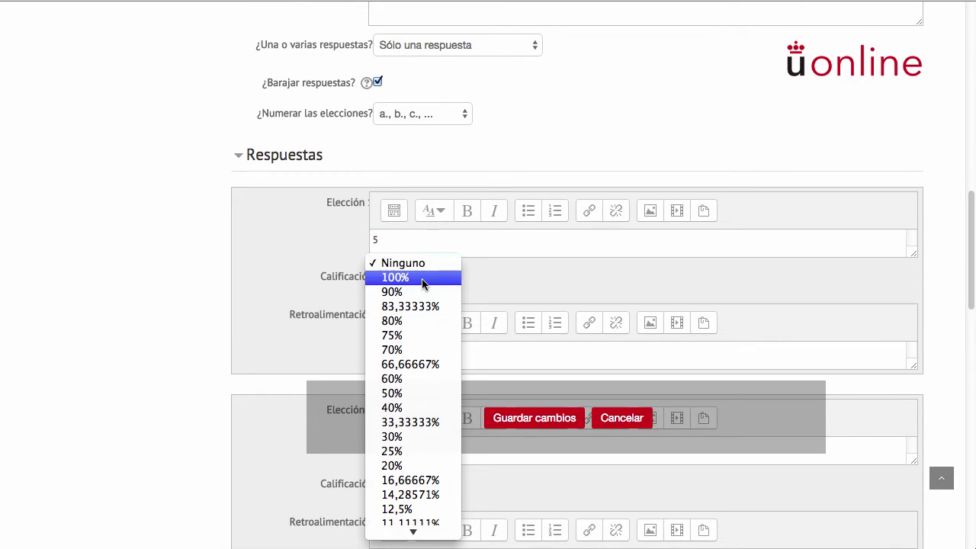
scroll(424, 284, "down", 10)
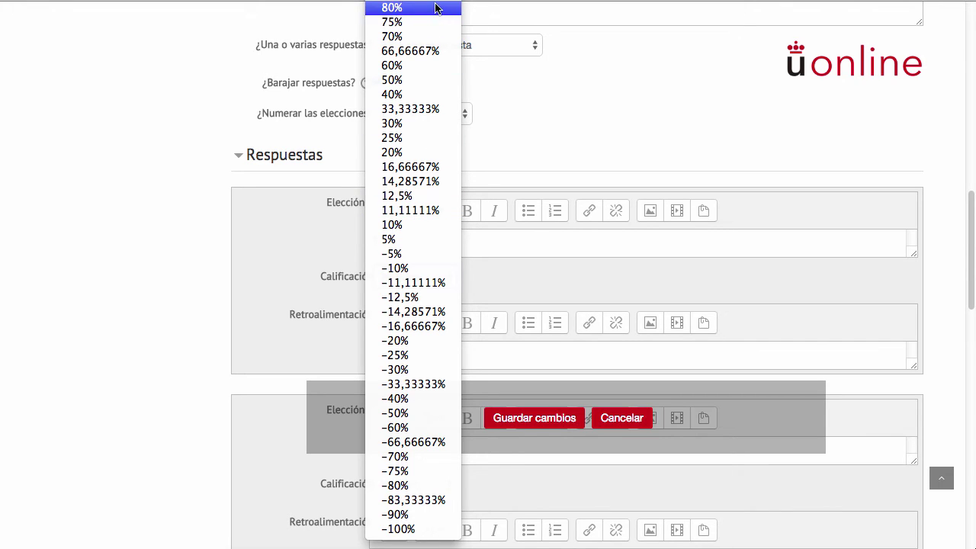
key("Escape")
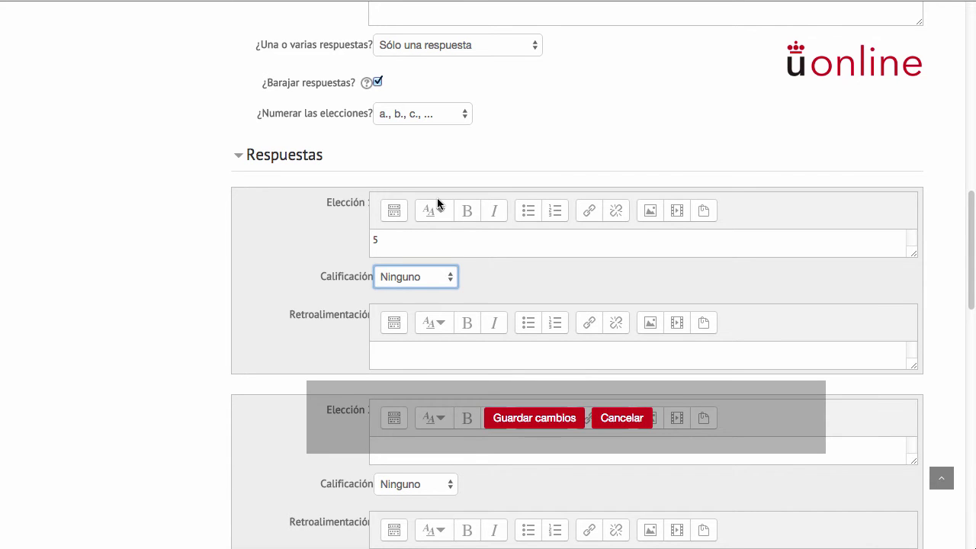
scroll(437, 202, "down", 2)
left_click(424, 277)
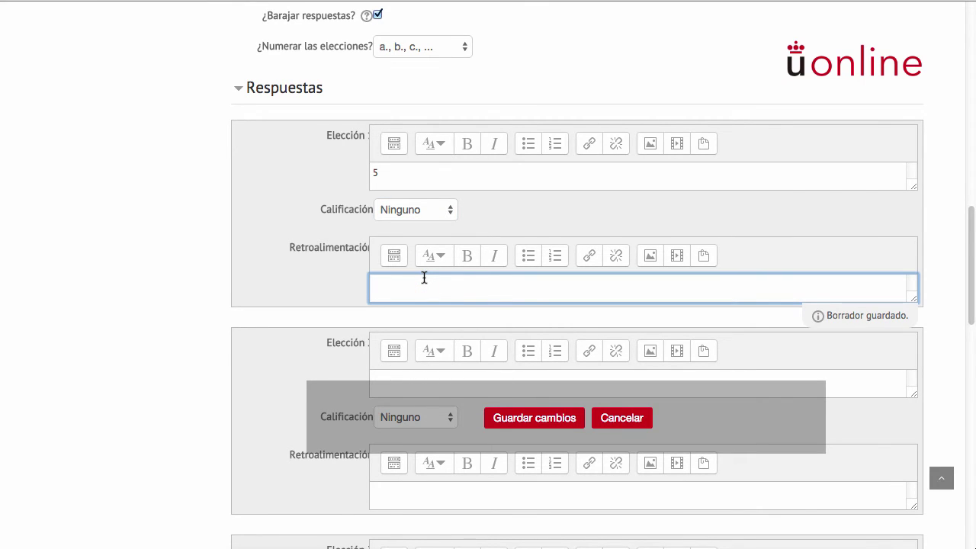
Enter 20 as the second answer choice and 12 as the third
scroll(423, 274, "down", 3)
left_click(419, 251)
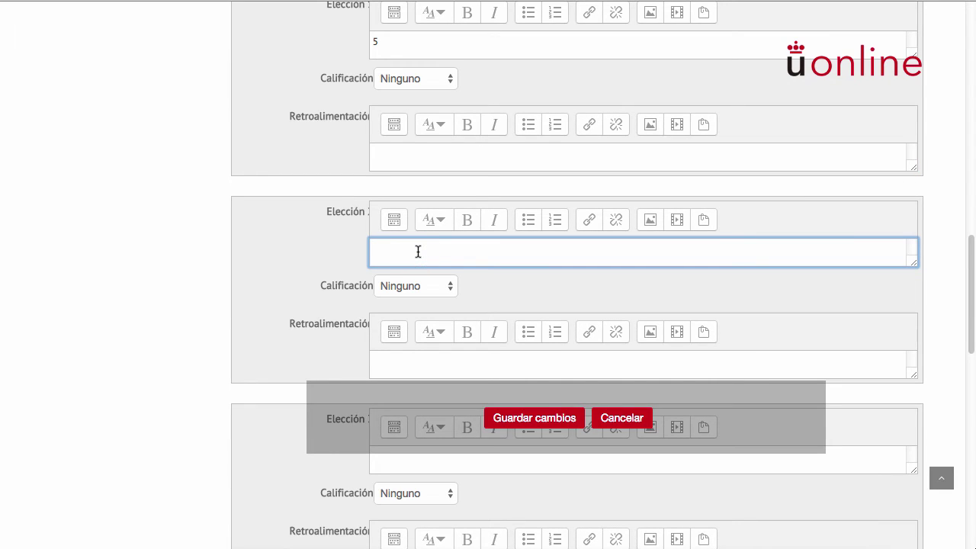
type("20")
scroll(417, 255, "down", 4)
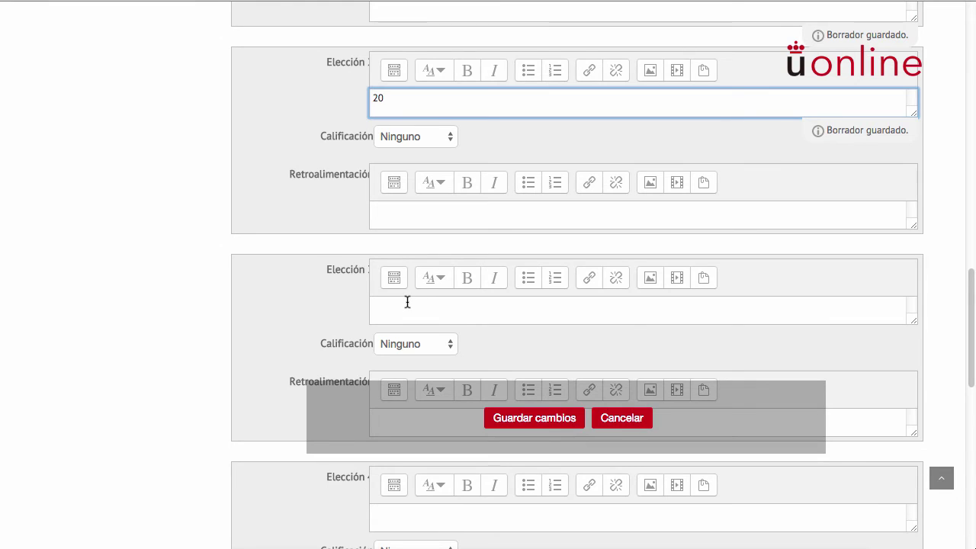
left_click(407, 302)
type("12")
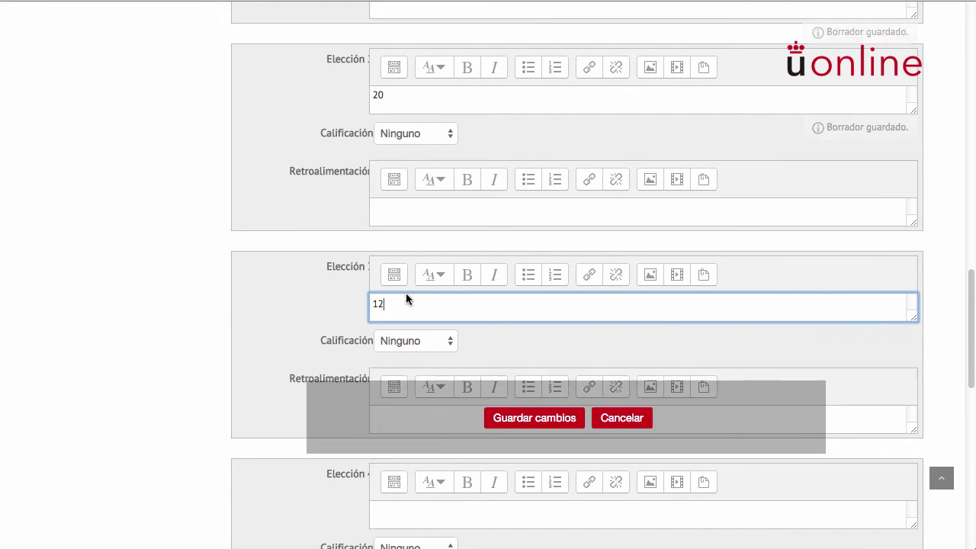
Enter 11 as the fourth answer choice and set its grade to 100%
scroll(405, 293, "down", 5)
left_click(405, 242)
scroll(405, 242, "down", 2)
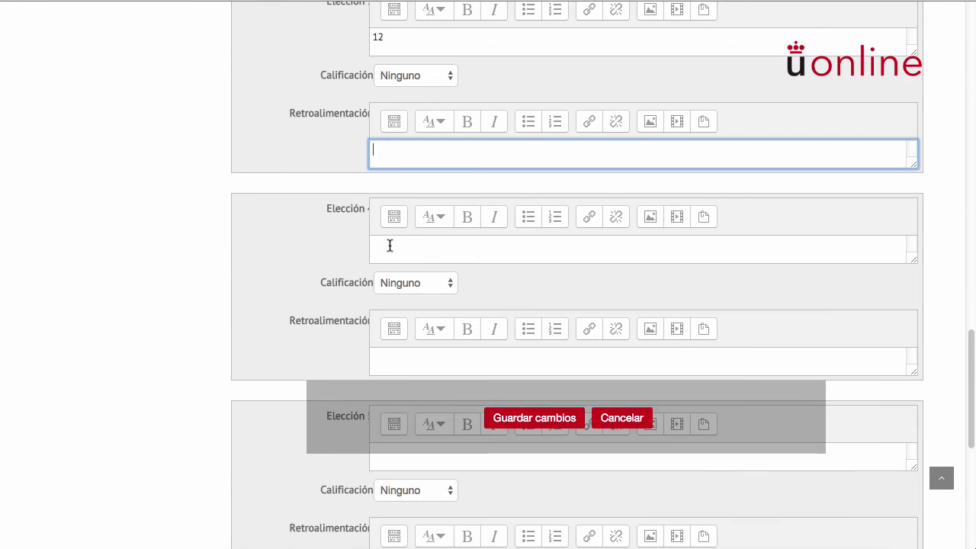
left_click(390, 245)
type("11")
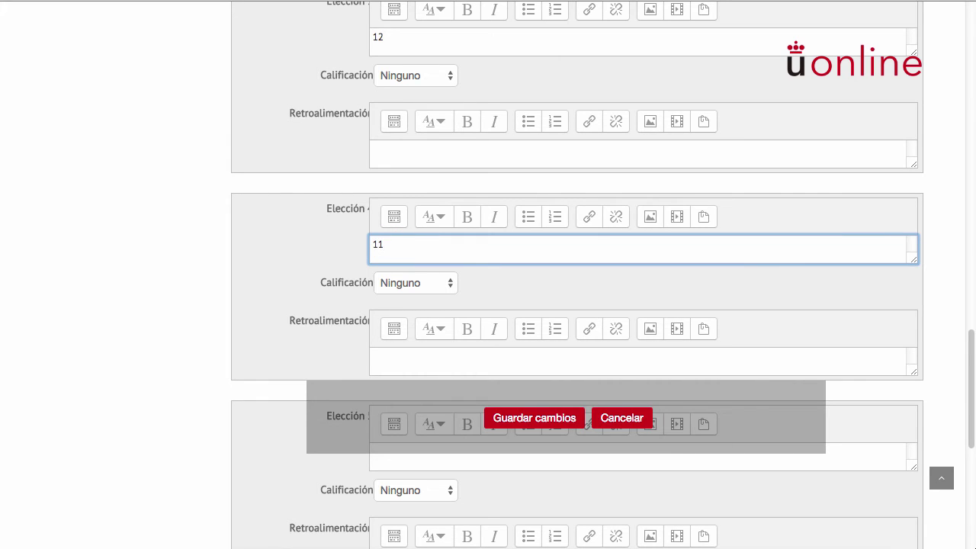
left_click(428, 283)
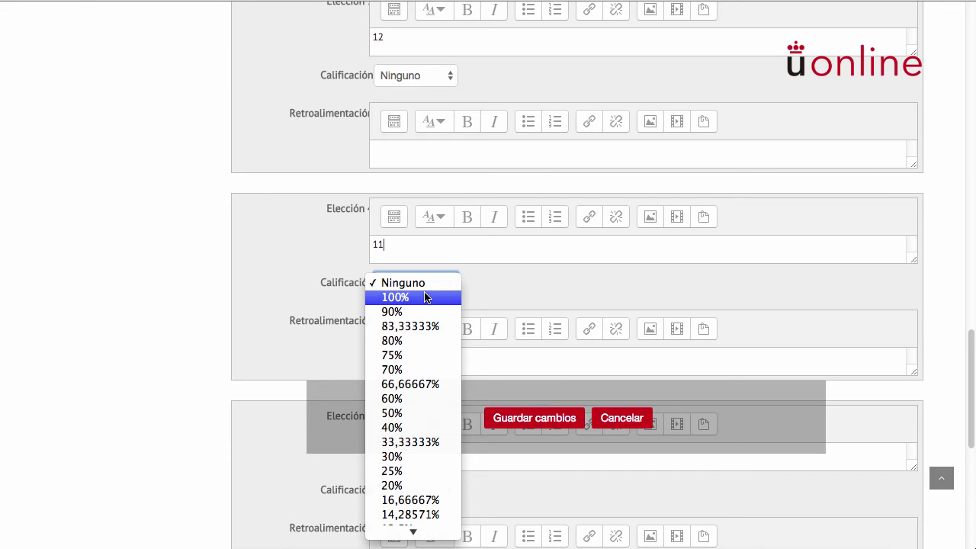
left_click(425, 297)
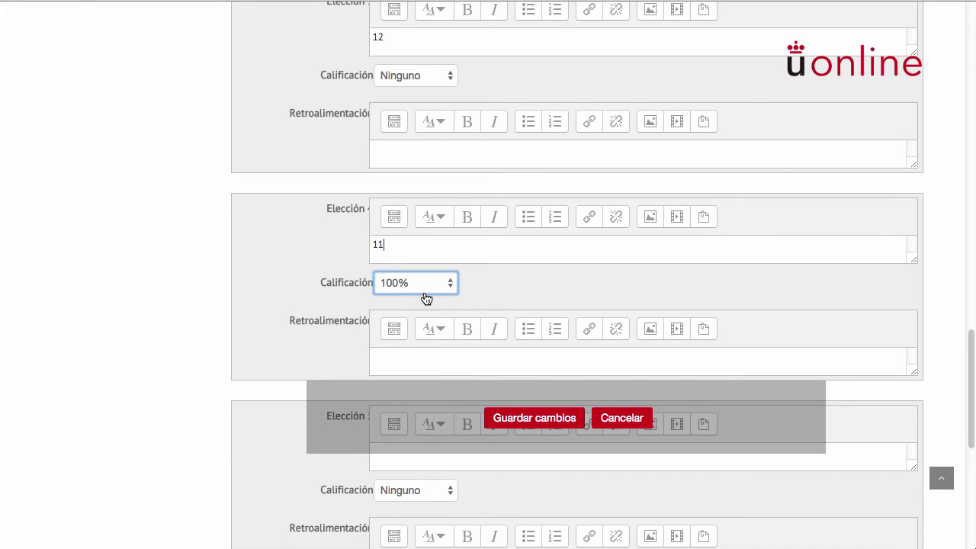
Expand the combined feedback section and examine its texts for correct, partially correct and incorrect answers
scroll(425, 296, "down", 2)
scroll(425, 295, "down", 8)
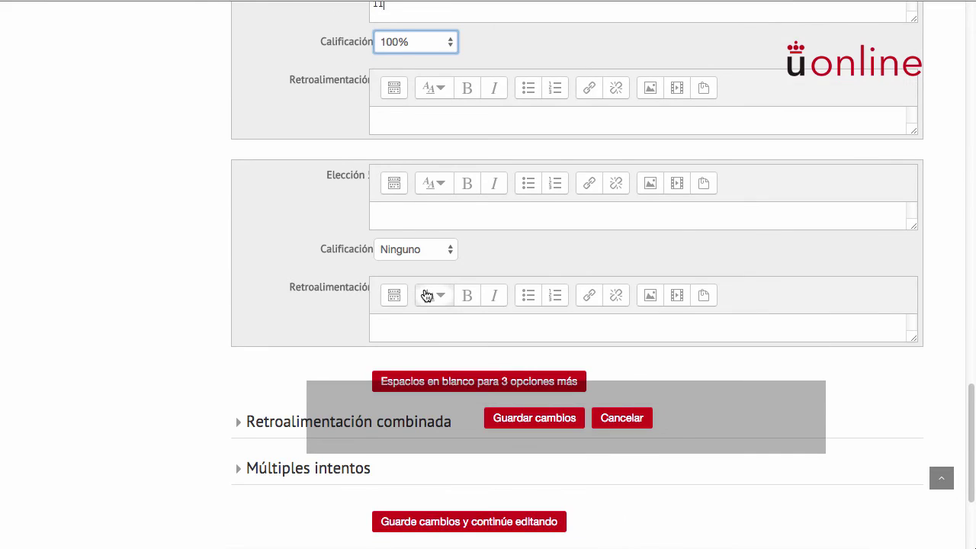
scroll(425, 294, "down", 2)
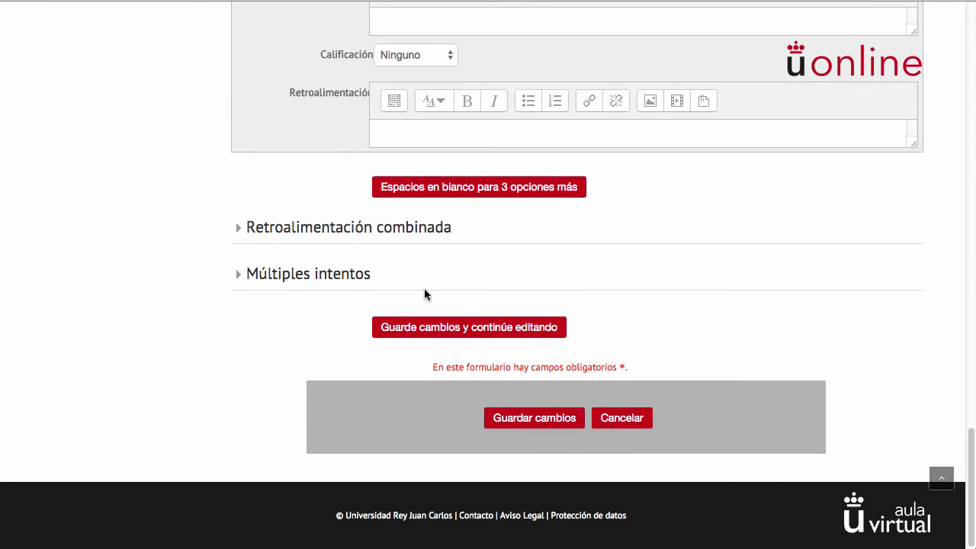
left_click(409, 230)
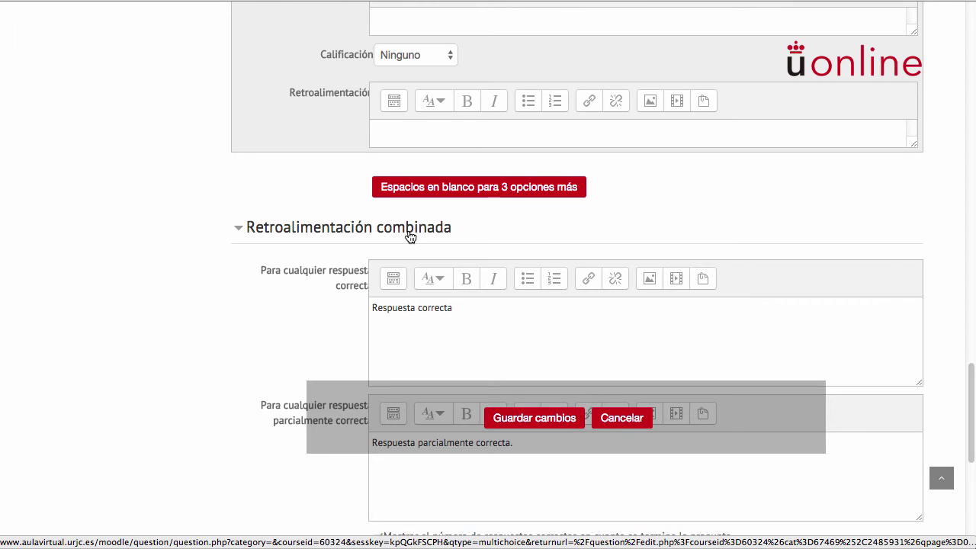
scroll(410, 237, "down", 5)
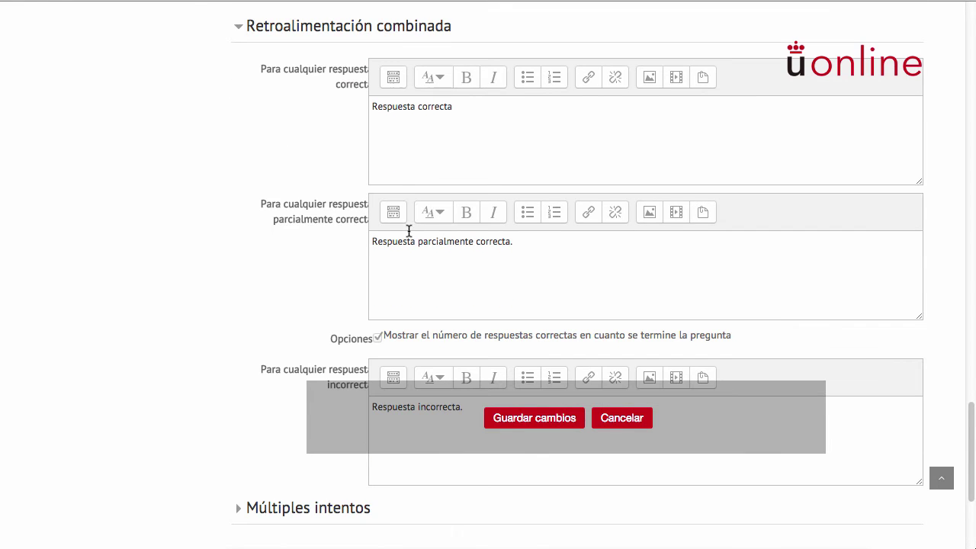
left_click(435, 271)
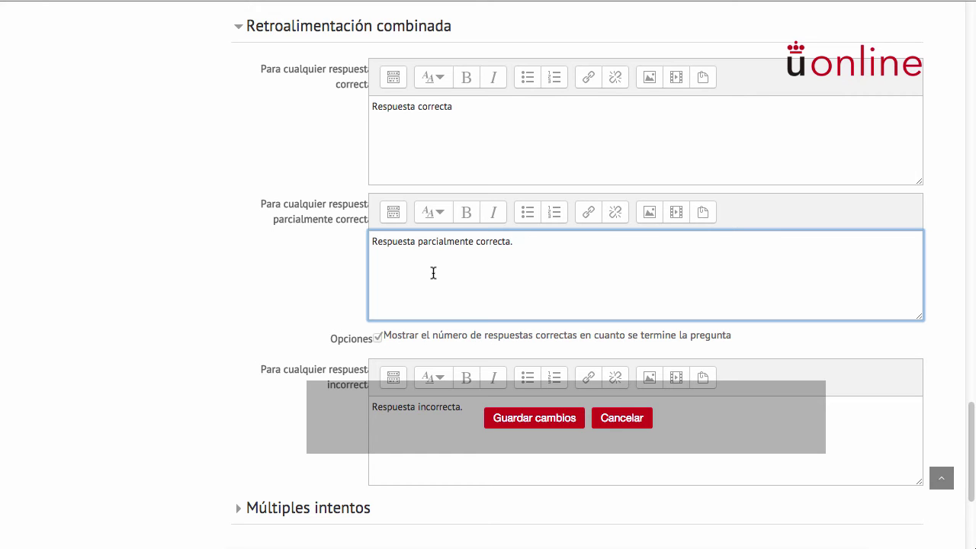
scroll(431, 273, "down", 6)
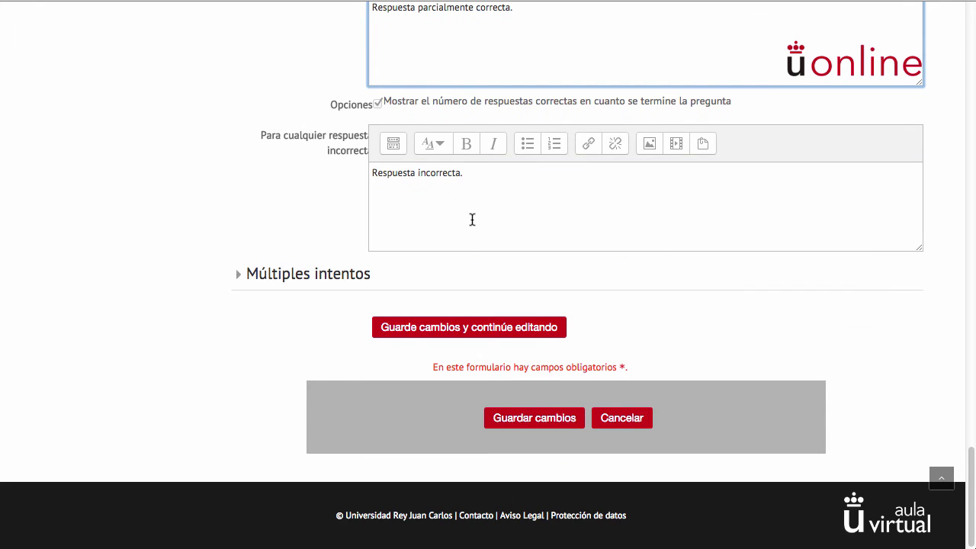
left_click(471, 219)
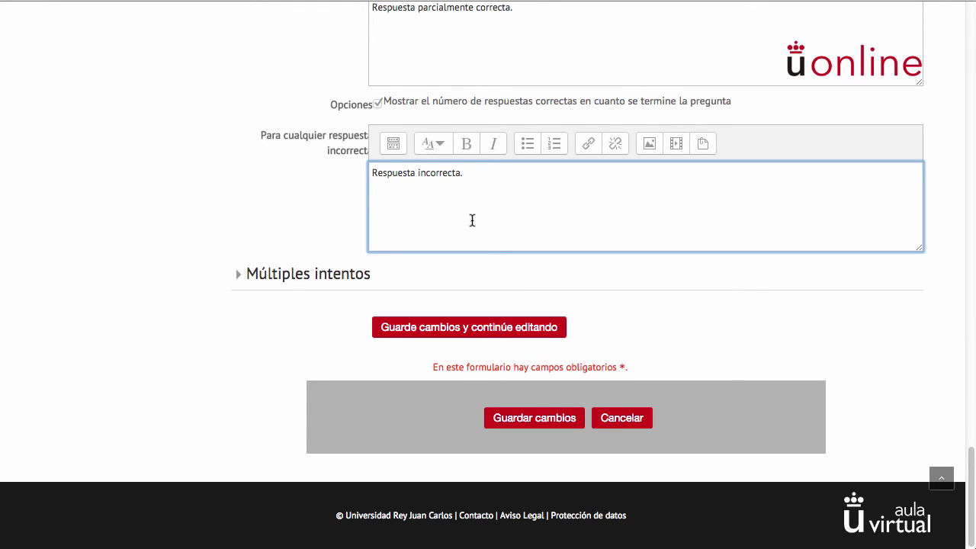
Choose 33.33333% as the penalty for each incorrect attempt under "Múltiples intentos" and save the question
left_click(308, 274)
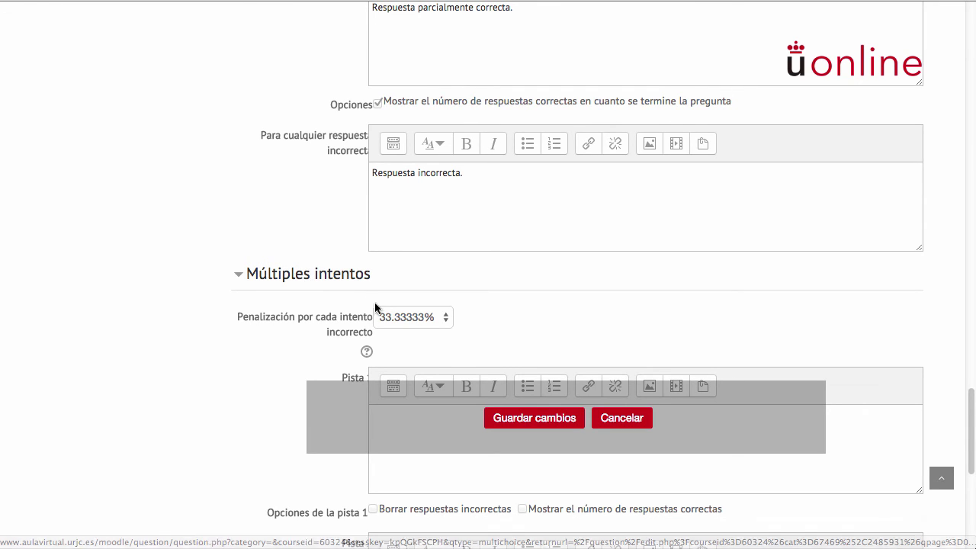
left_click(406, 317)
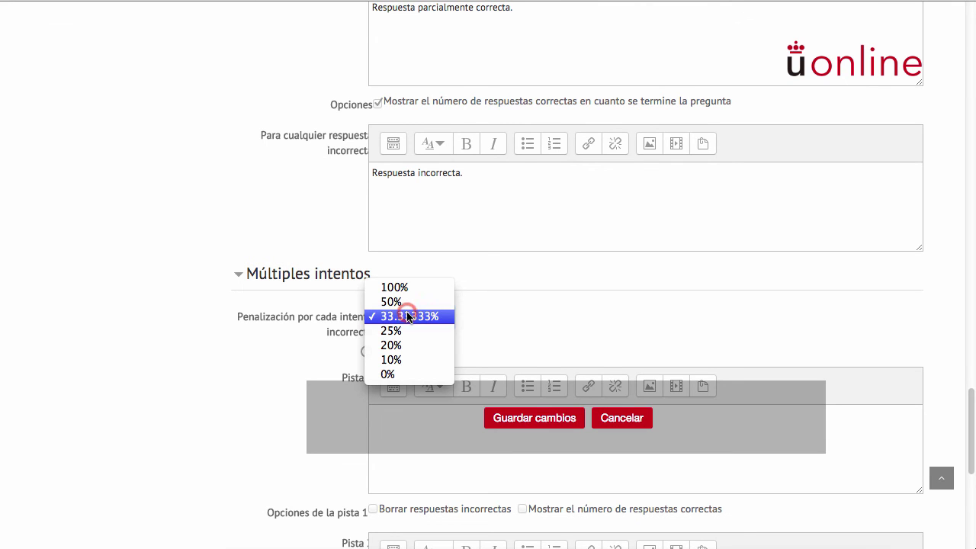
left_click(408, 316)
scroll(406, 313, "down", 5)
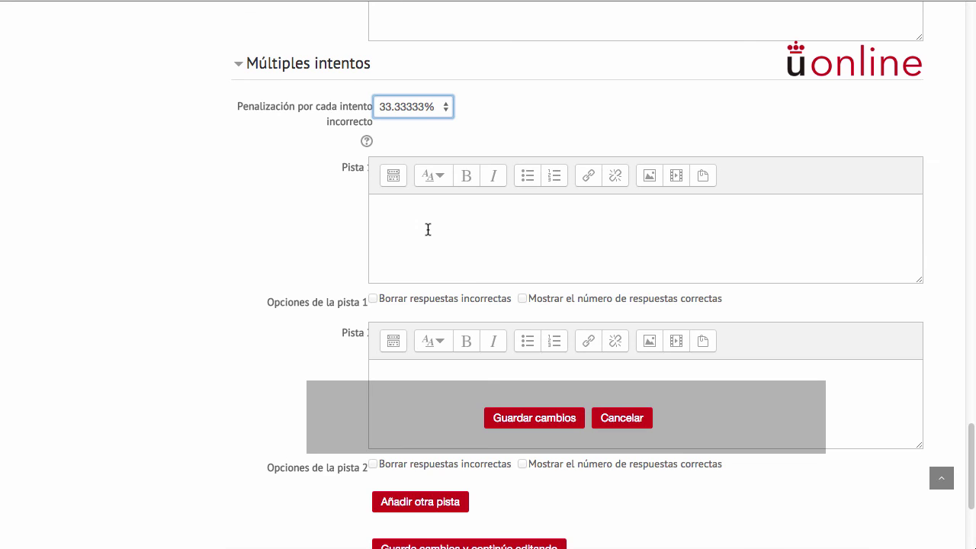
scroll(428, 230, "down", 3)
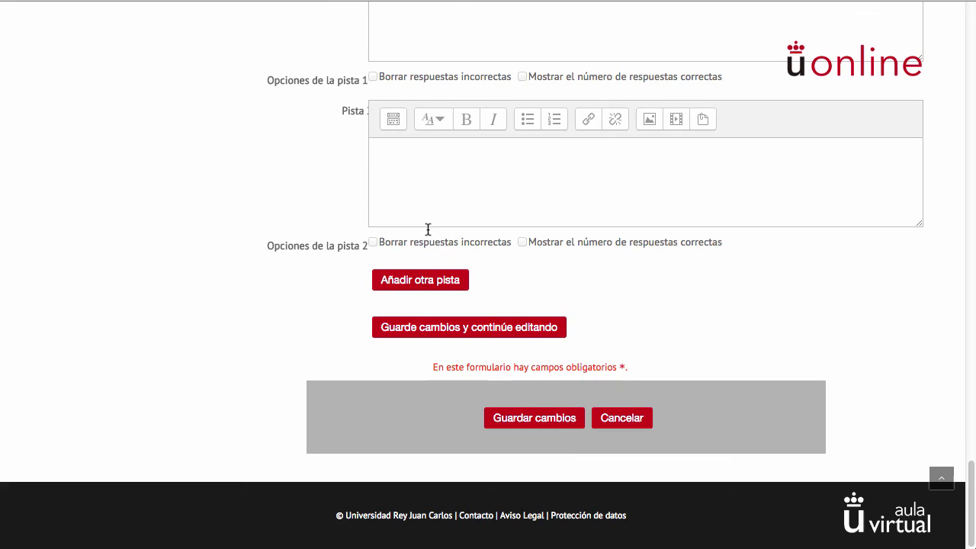
left_click(523, 421)
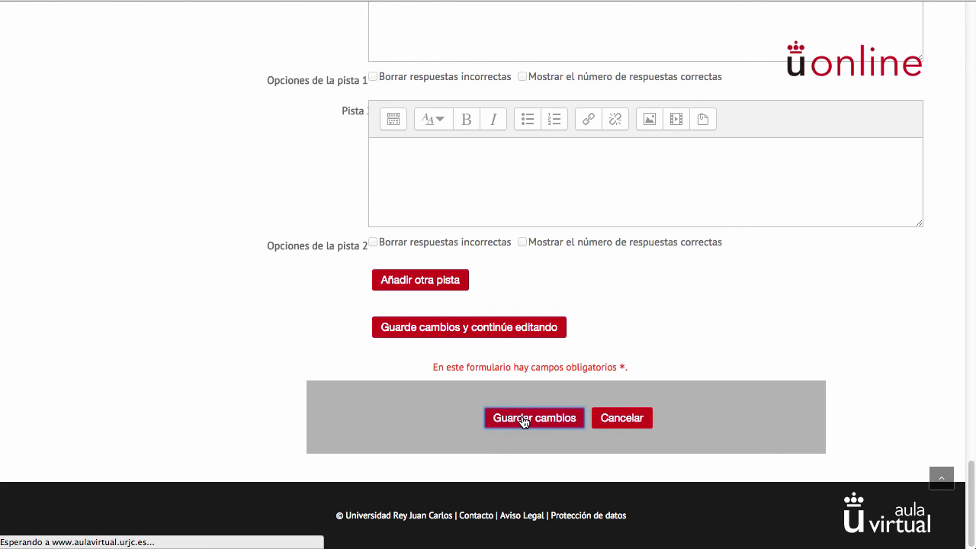